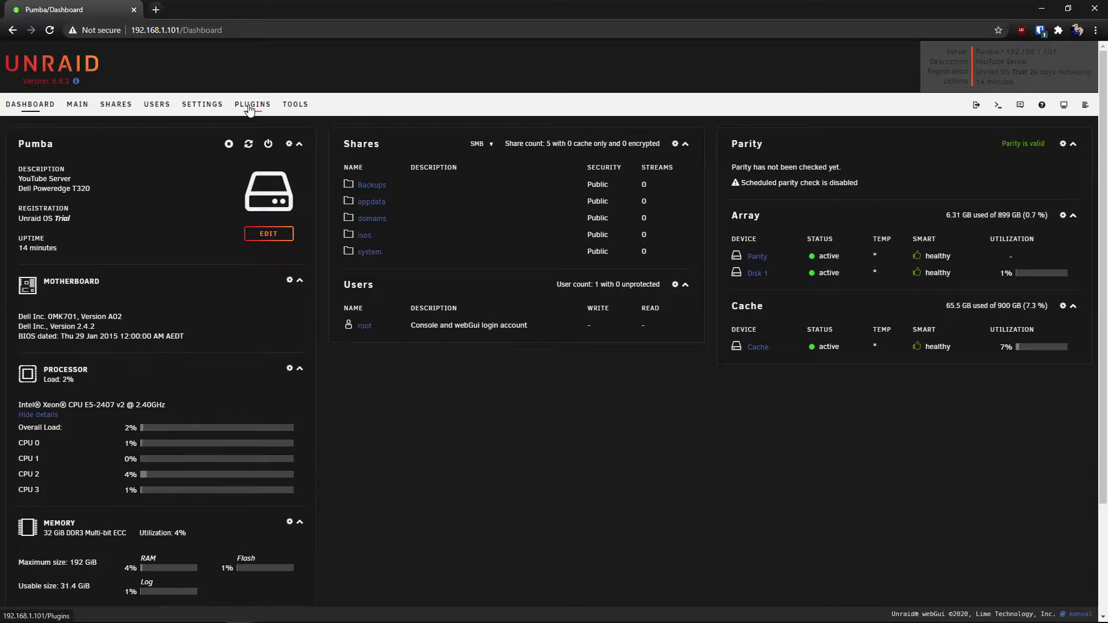
# Install the Community Applications plugin from its community.applications .plg URL via Plugins > Install Plugin
pyautogui.click(250, 106)
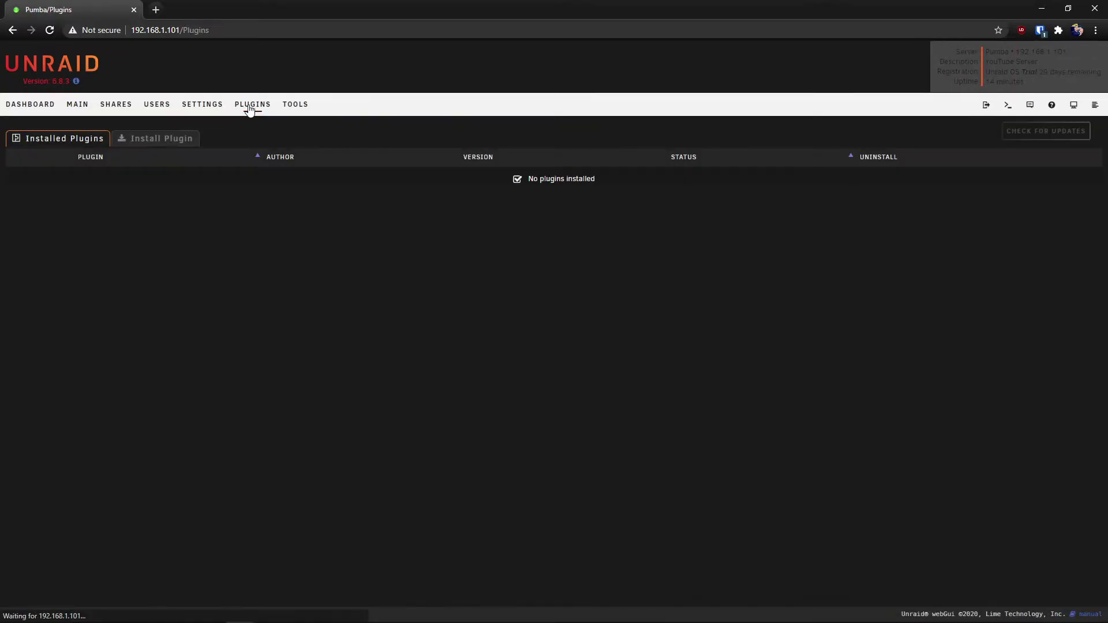
pyautogui.click(165, 143)
pyautogui.click(187, 206)
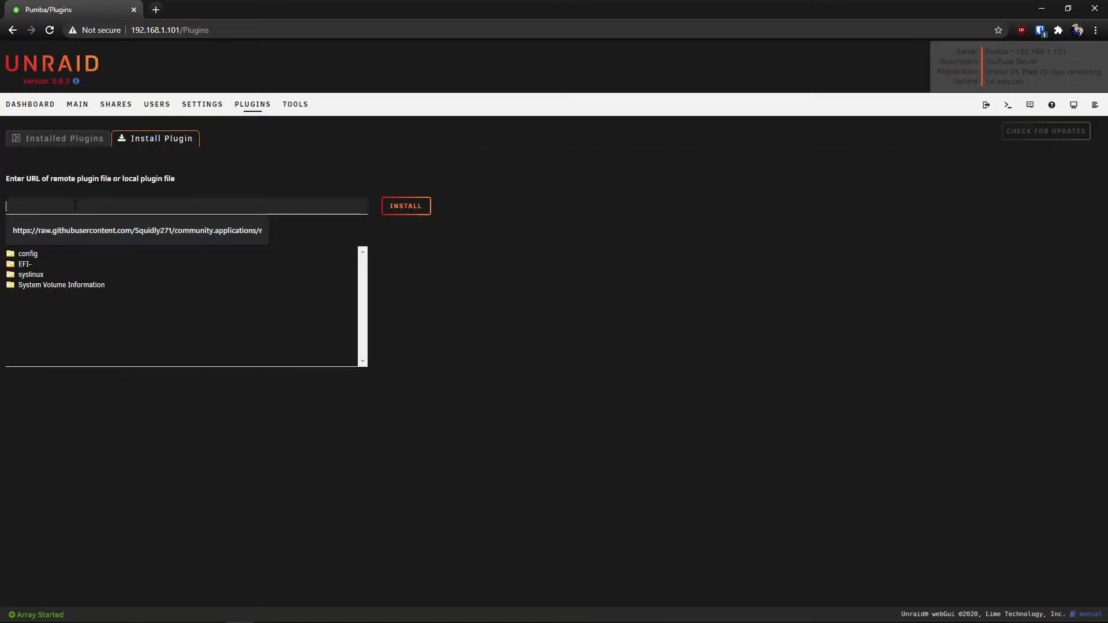
pyautogui.rightClick(74, 204)
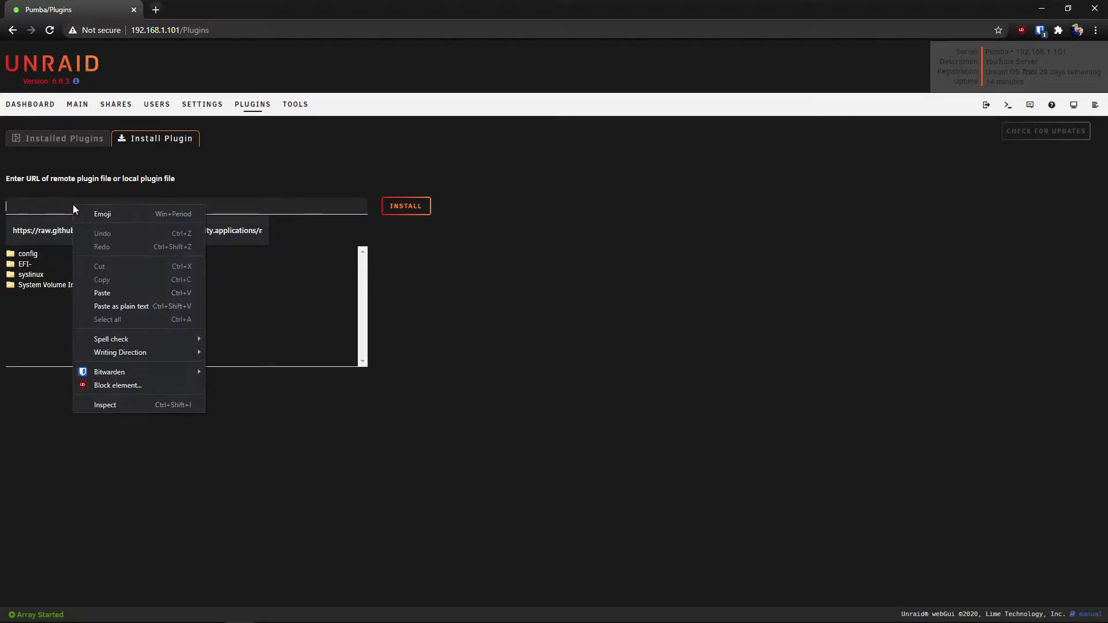
pyautogui.click(102, 294)
pyautogui.click(405, 206)
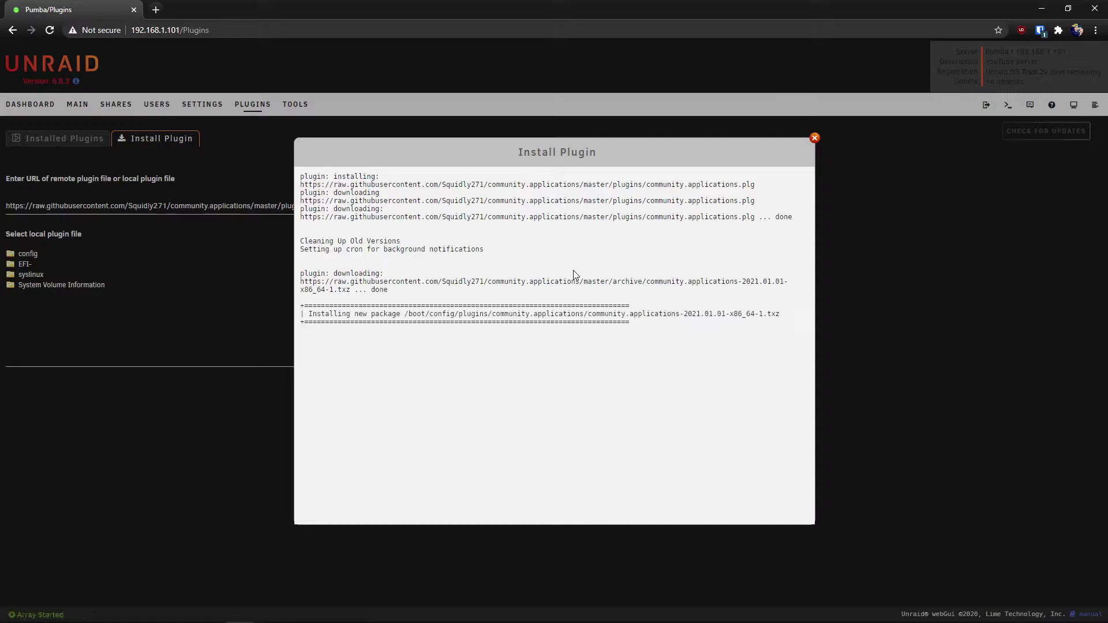
pyautogui.click(550, 477)
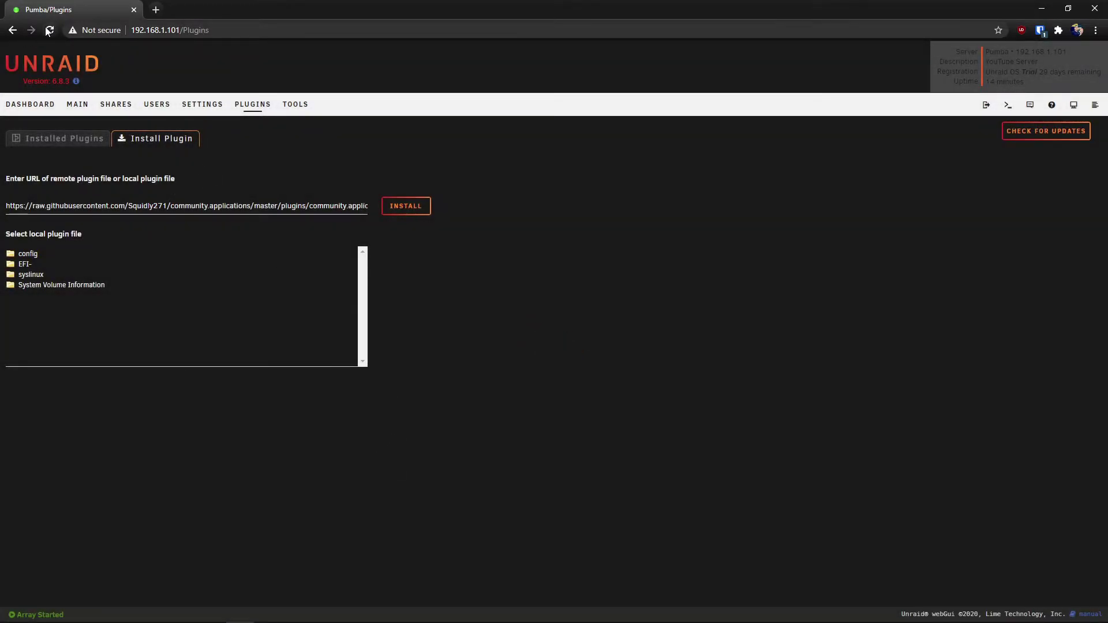
# Accept the Apps disclaimer and dismiss the follow-up notice to reach the New Apps catalog
pyautogui.click(293, 104)
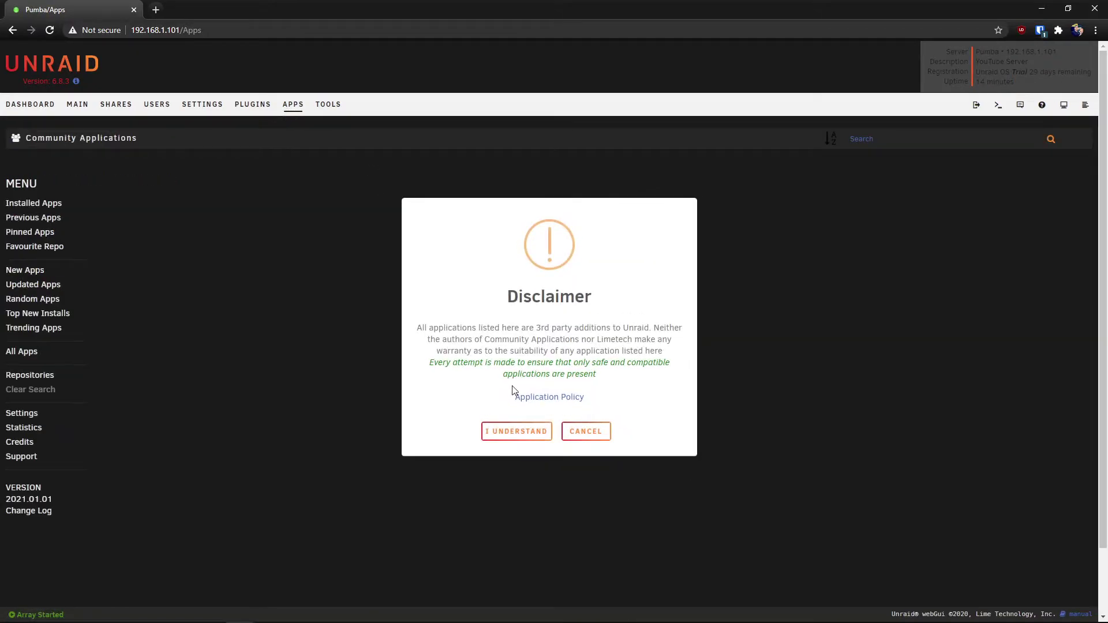
pyautogui.click(515, 431)
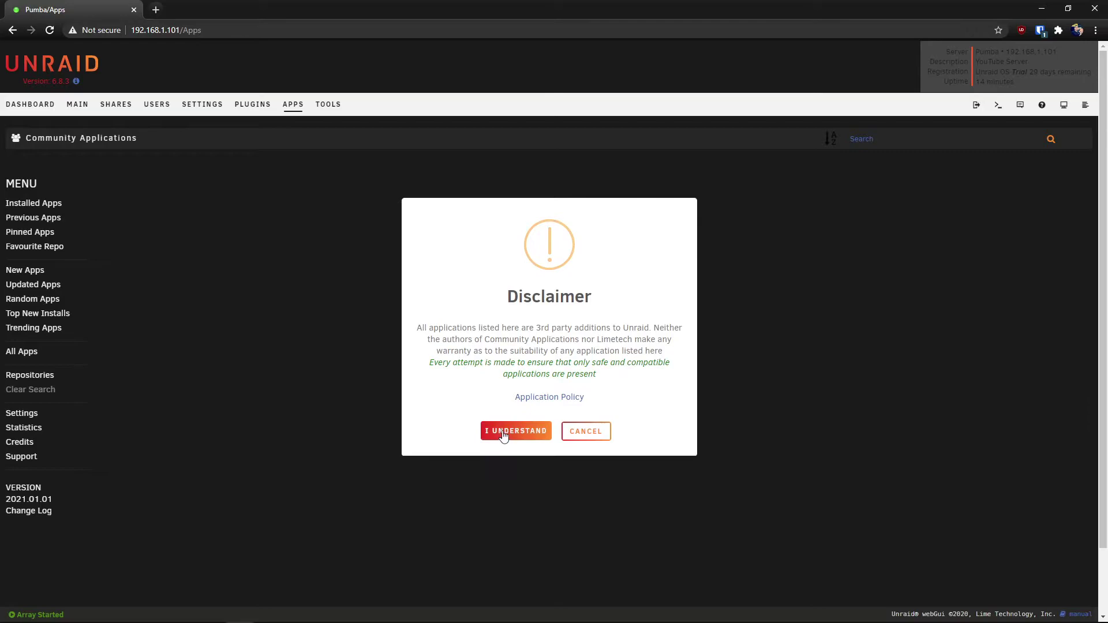
pyautogui.click(546, 421)
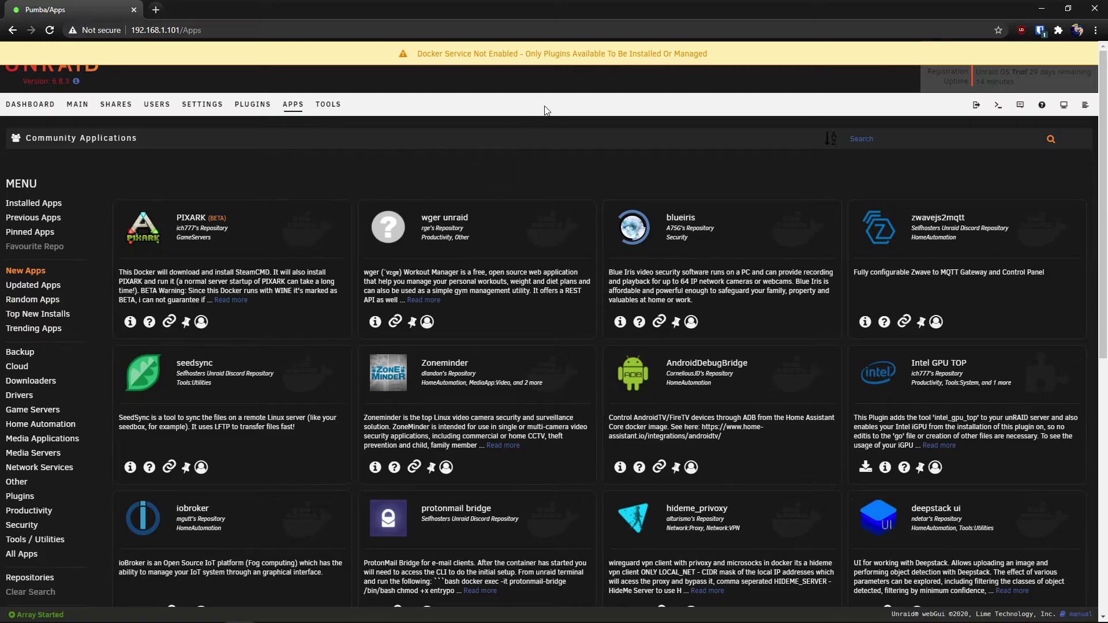
pyautogui.scroll(-2, 64, 511)
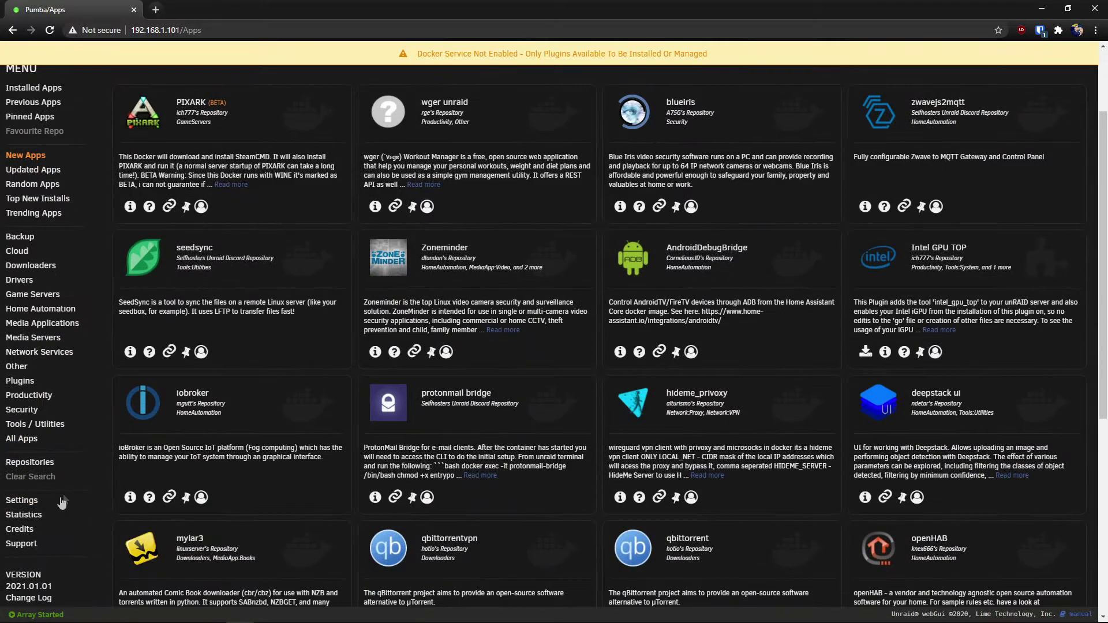
# Set 'Enable additional search results from dockerHub' to Yes, apply it, and return to the catalogue
pyautogui.click(21, 501)
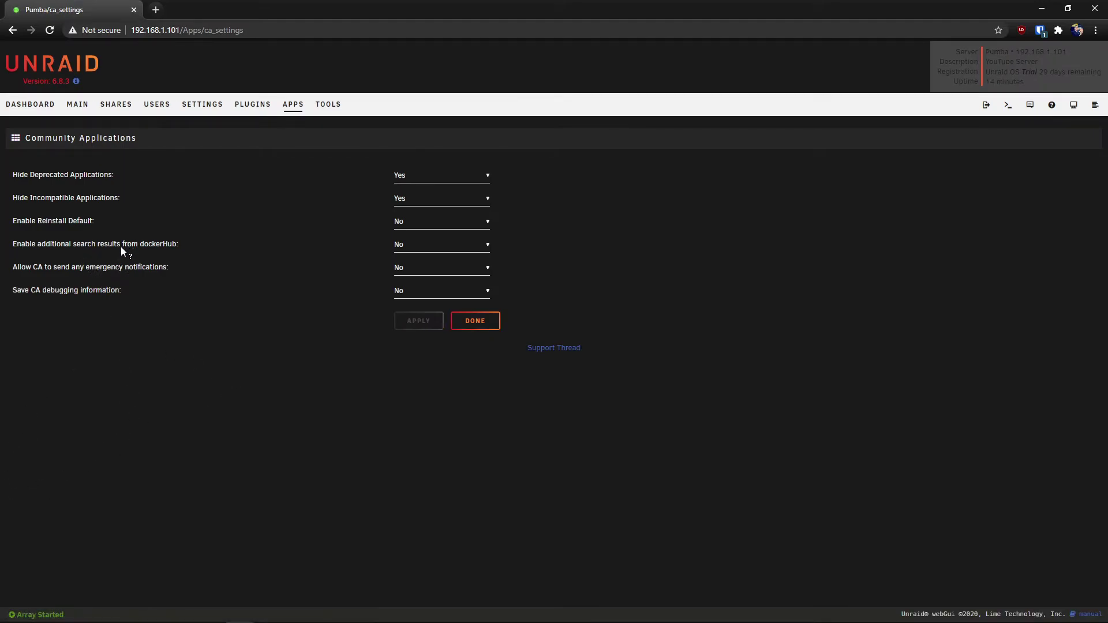
pyautogui.click(402, 245)
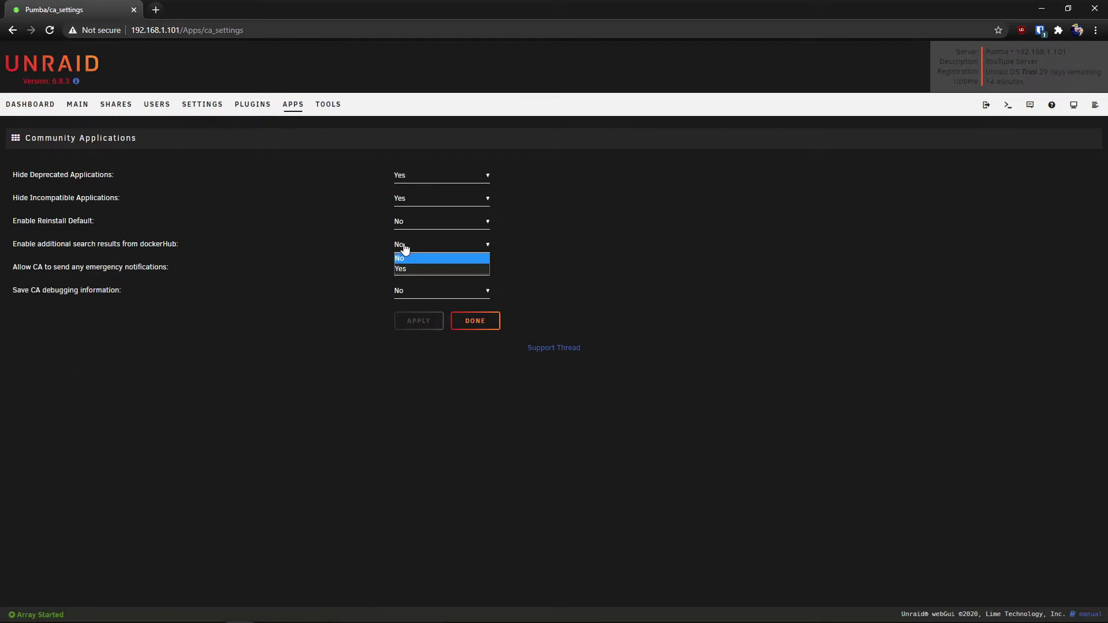
pyautogui.click(412, 269)
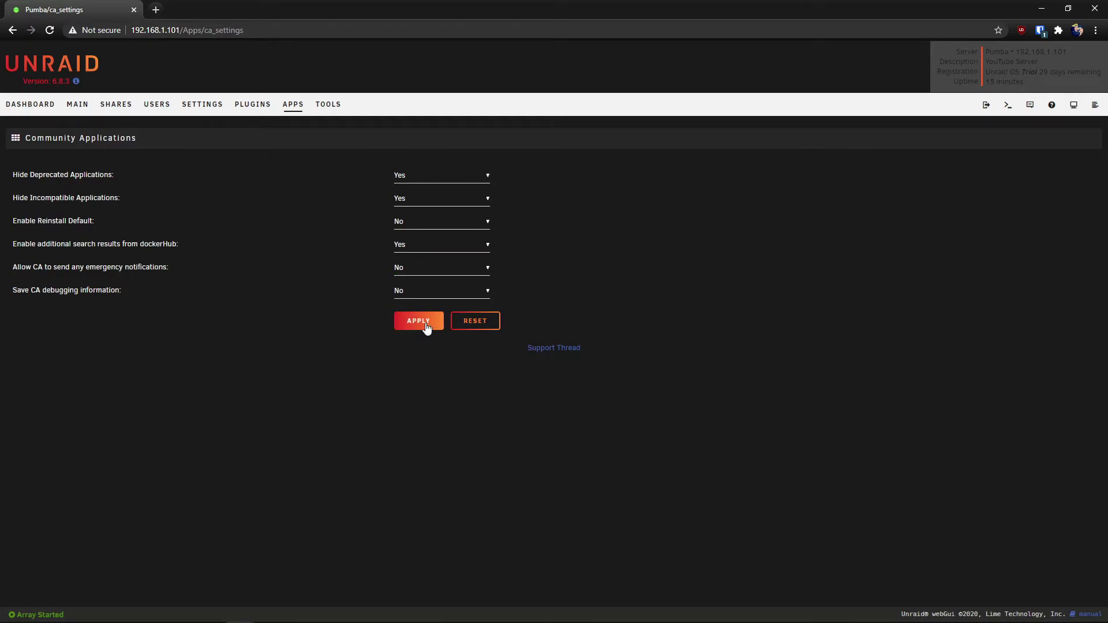
pyautogui.click(418, 320)
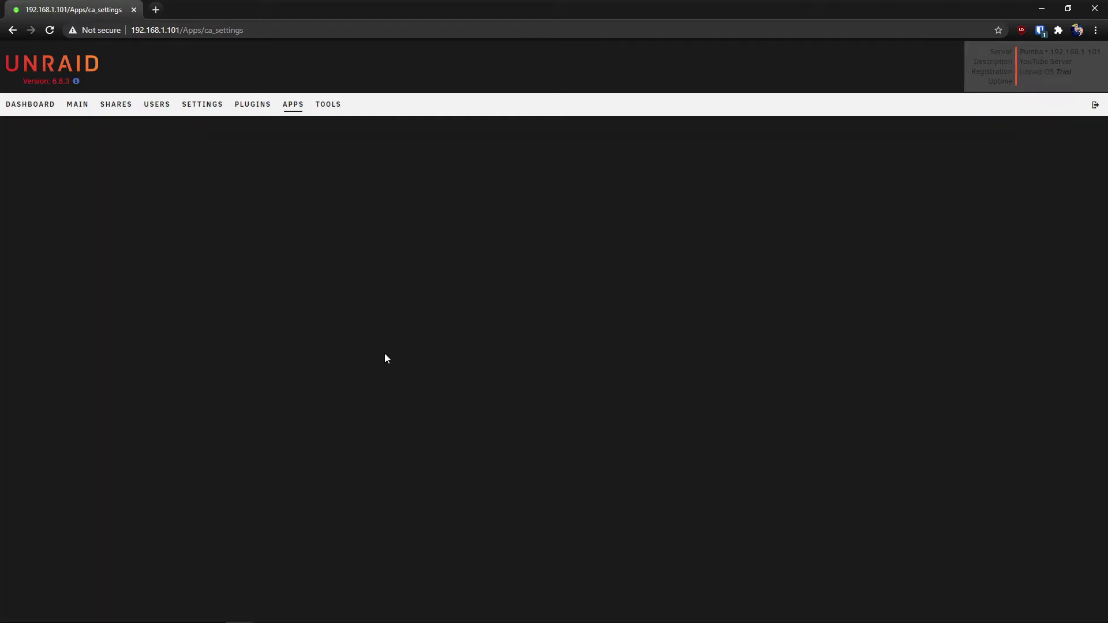
pyautogui.click(292, 104)
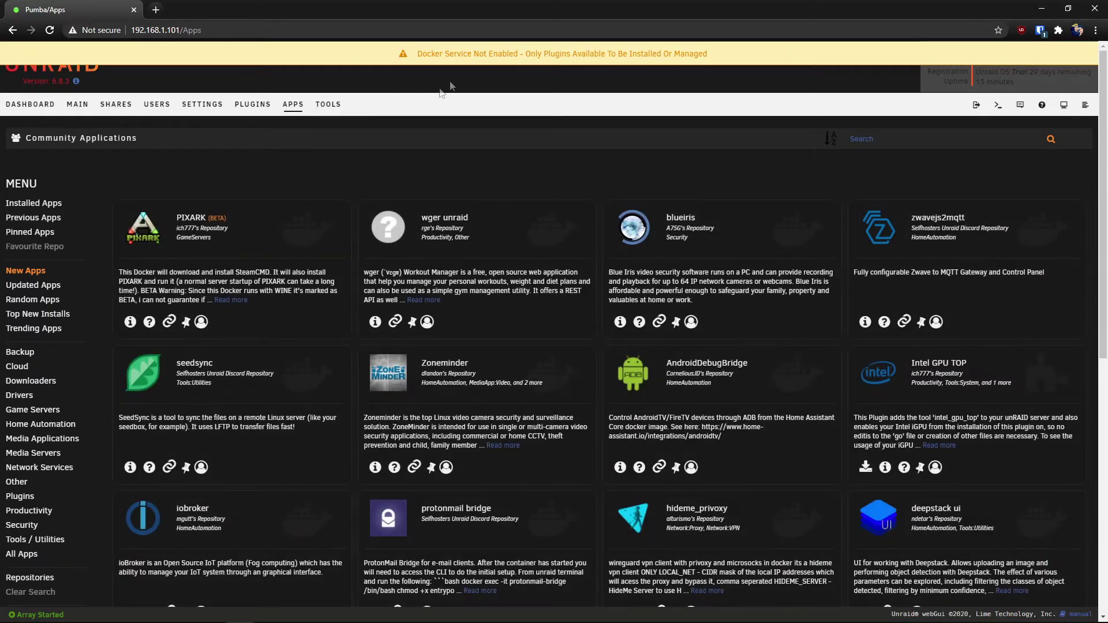